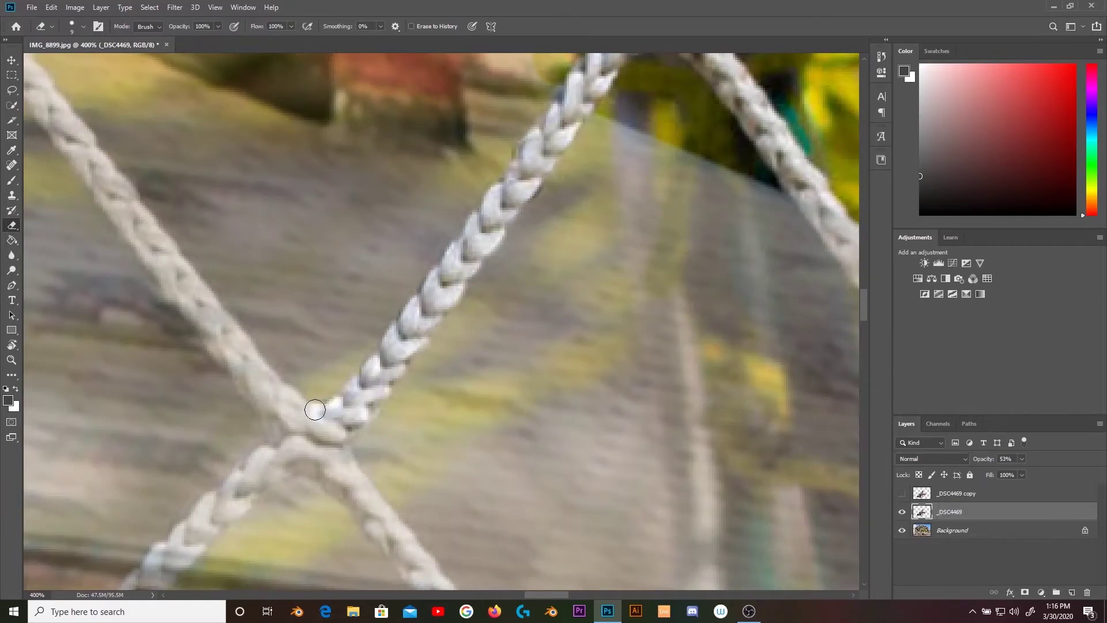
key("h")
left_click_drag(315, 410, 308, 276)
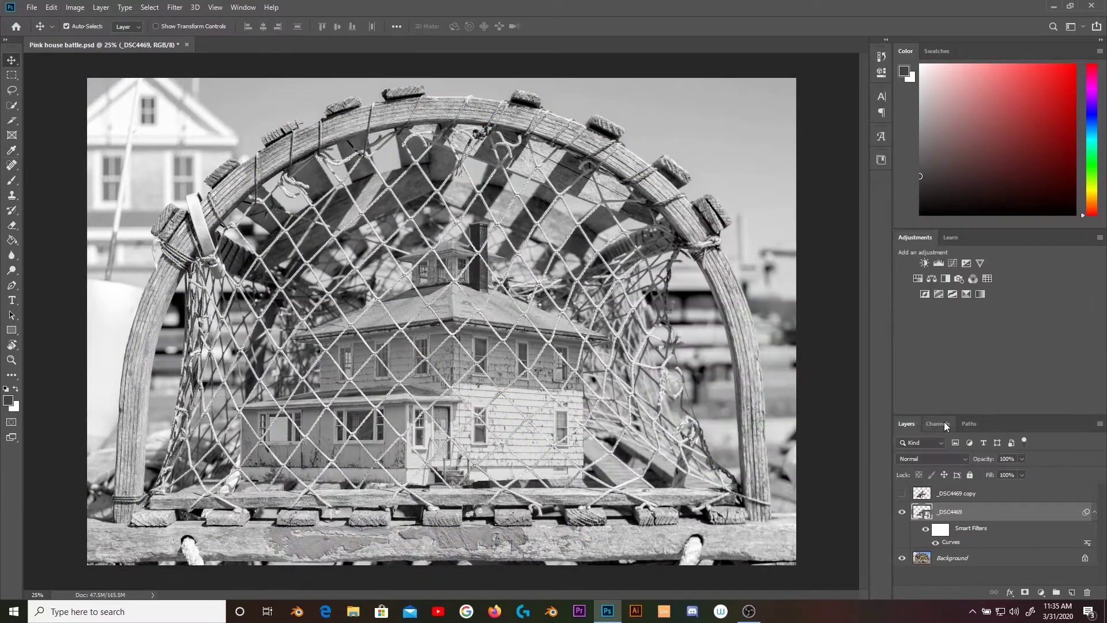
- Review the _DSC4469 layer's Curves smart filter against the Blue channel, and restore the RGB composite view
left_click(945, 425)
left_click(934, 491)
left_click(906, 423)
double_click(950, 542)
key("Return")
left_click(938, 424)
left_click(935, 443)
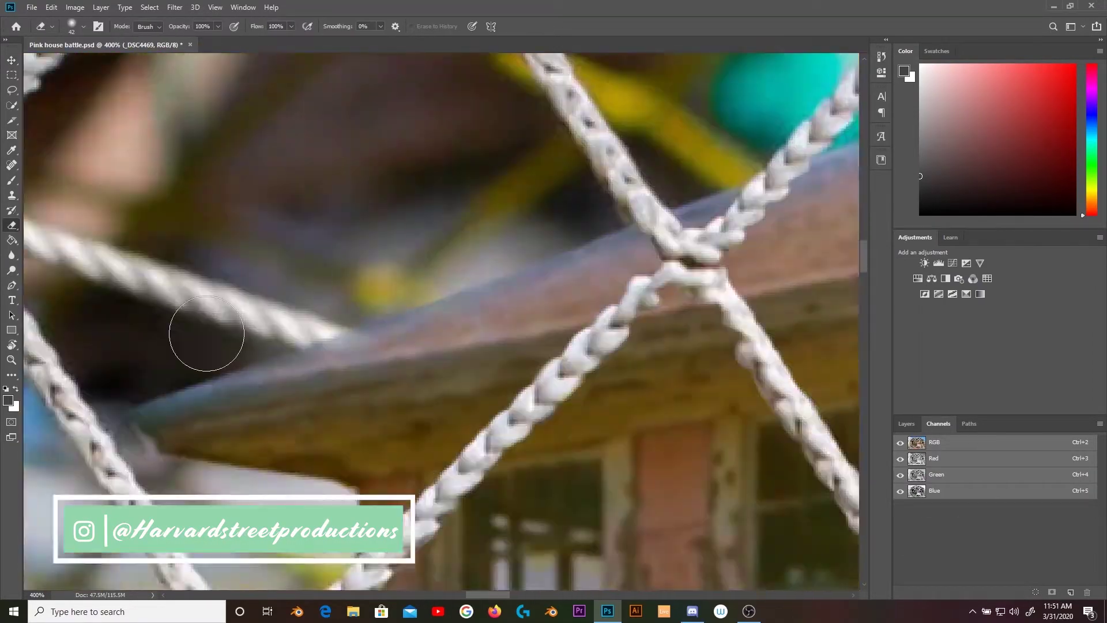
- Erase the glass areas of the house's windows between the net ropes so the trap's background shows through the panes
mouse_move(206, 333)
left_mouse_down()
mouse_move(548, 427)
mouse_move(729, 267)
mouse_move(452, 339)
mouse_move(530, 300)
mouse_move(566, 240)
mouse_move(571, 375)
mouse_move(542, 279)
mouse_move(658, 402)
mouse_move(692, 344)
left_mouse_up()
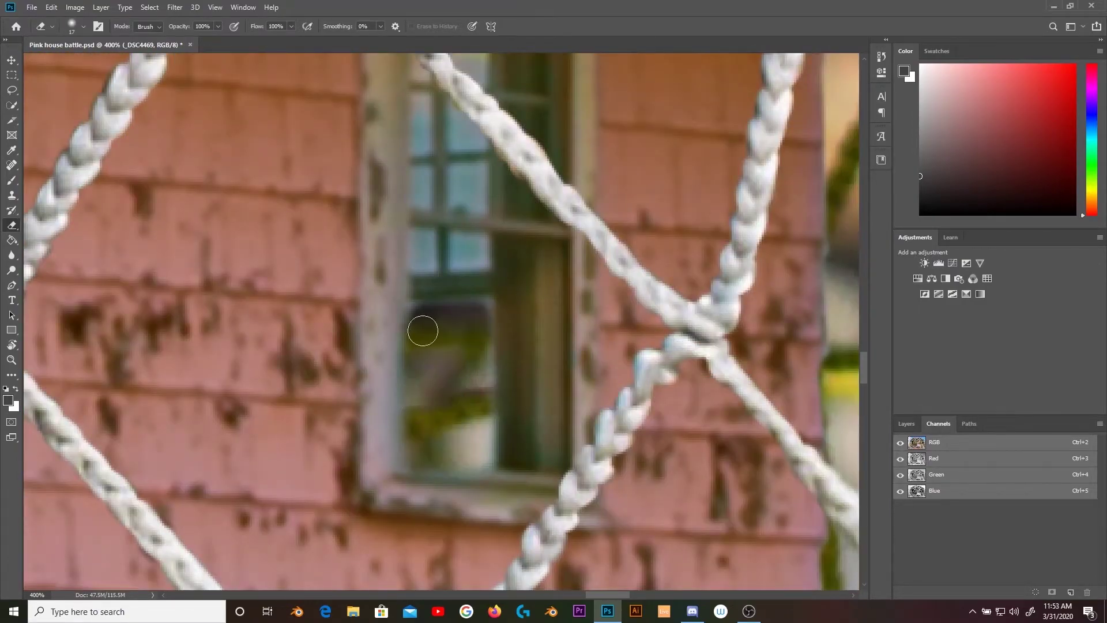
scroll(439, 421, "up", 5)
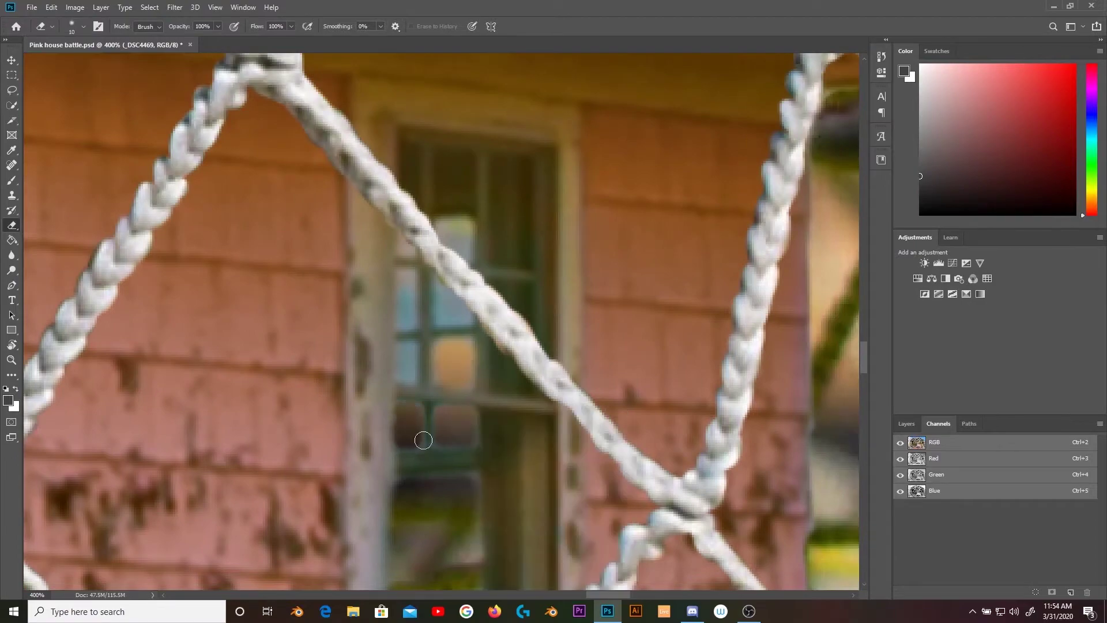
scroll(412, 376, "down", 2)
scroll(482, 420, "down", 3)
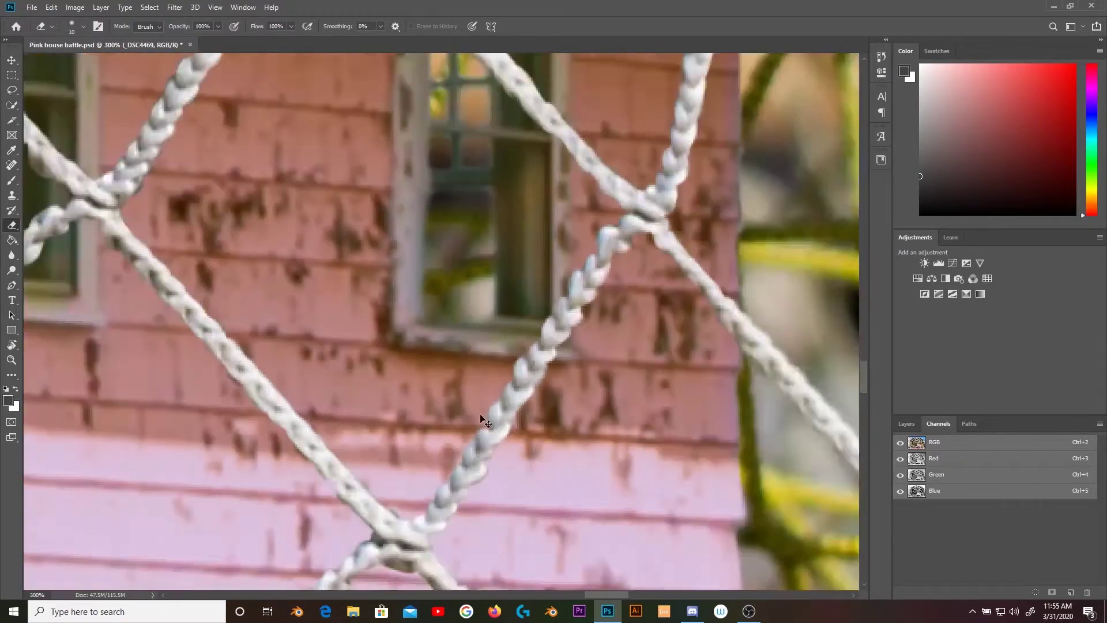
scroll(572, 226, "up", 4)
scroll(419, 222, "left", 5)
scroll(267, 217, "down", 2)
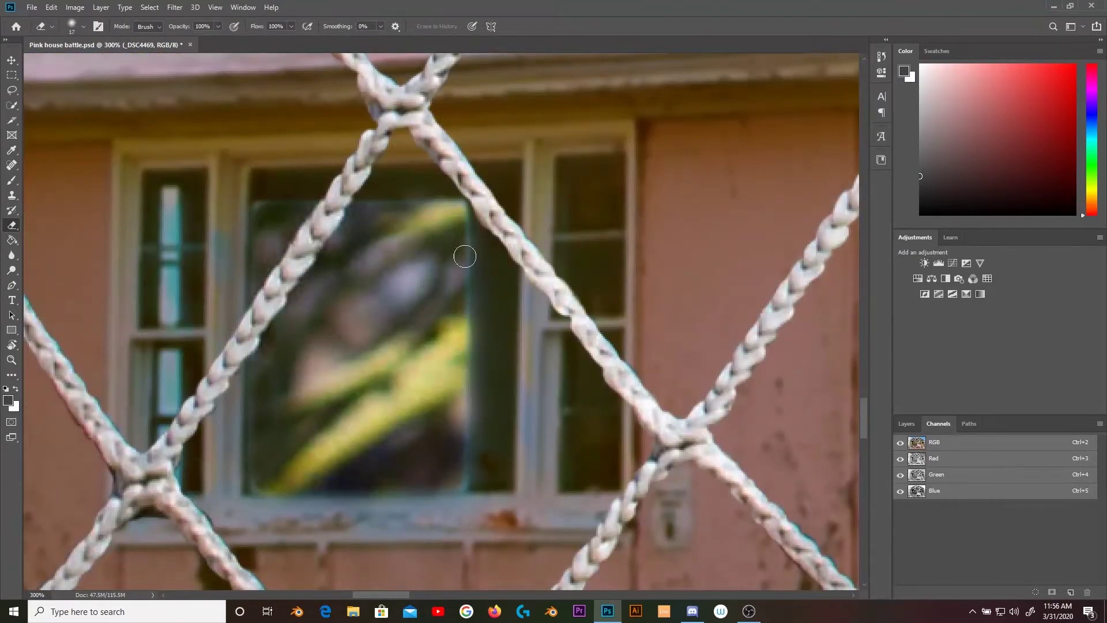
scroll(363, 383, "down", 2)
scroll(363, 383, "down", 3)
scroll(433, 460, "up", 5)
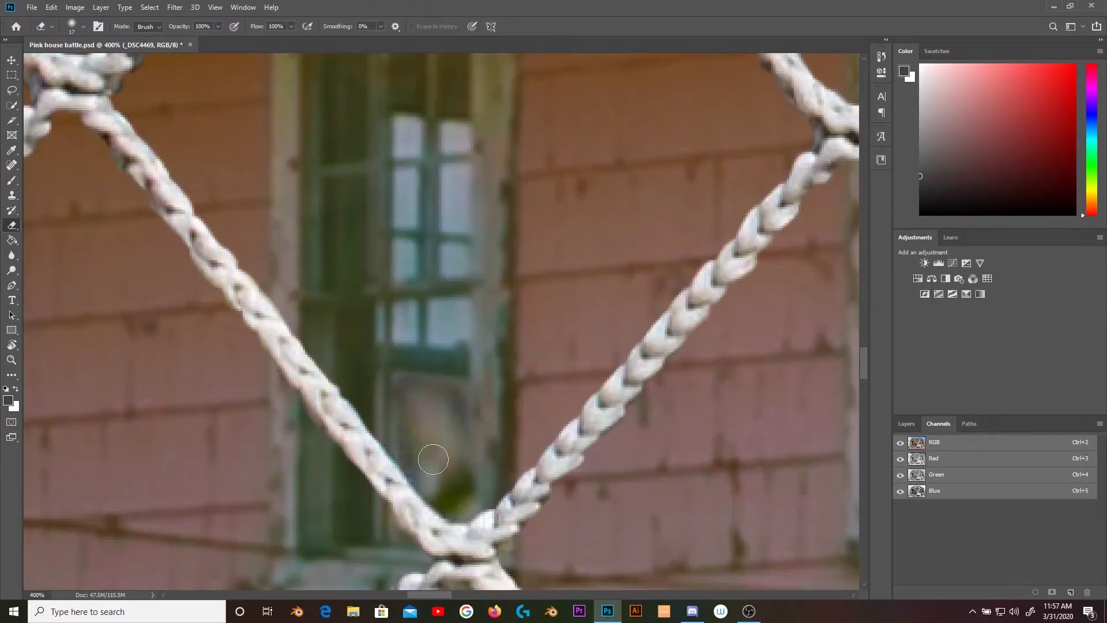
scroll(463, 327, "down", 3)
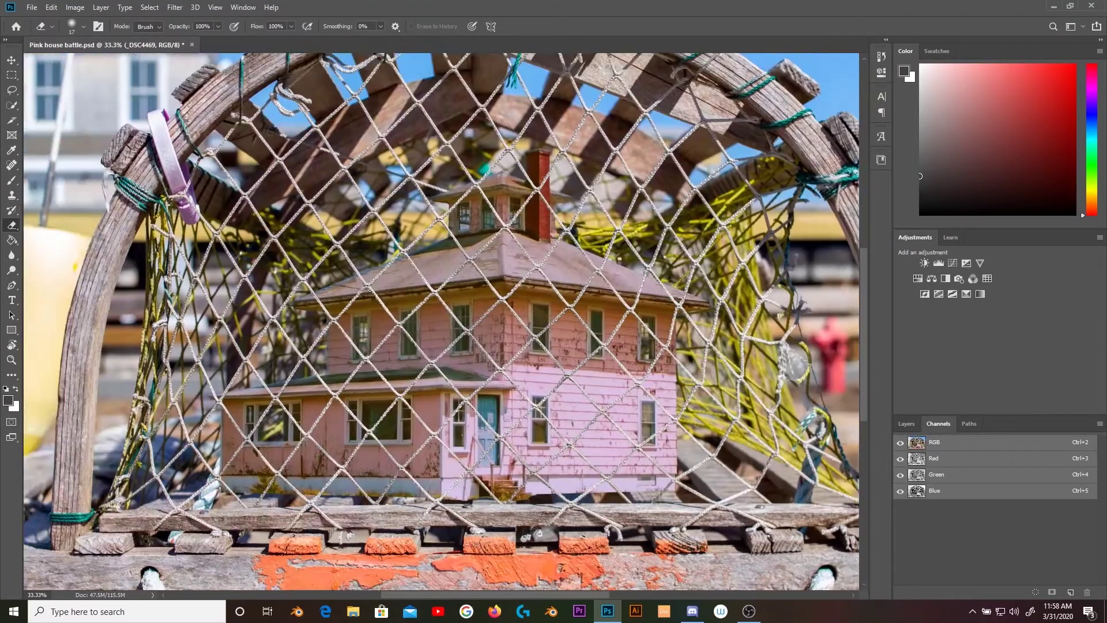
- Set the eraser to a soft 78 px brush and clean up the house layer around the cupola and roof edge
scroll(316, 281, "up", 4)
right_click(294, 281)
key("Return")
scroll(316, 280, "down", 2)
scroll(316, 280, "down", 5)
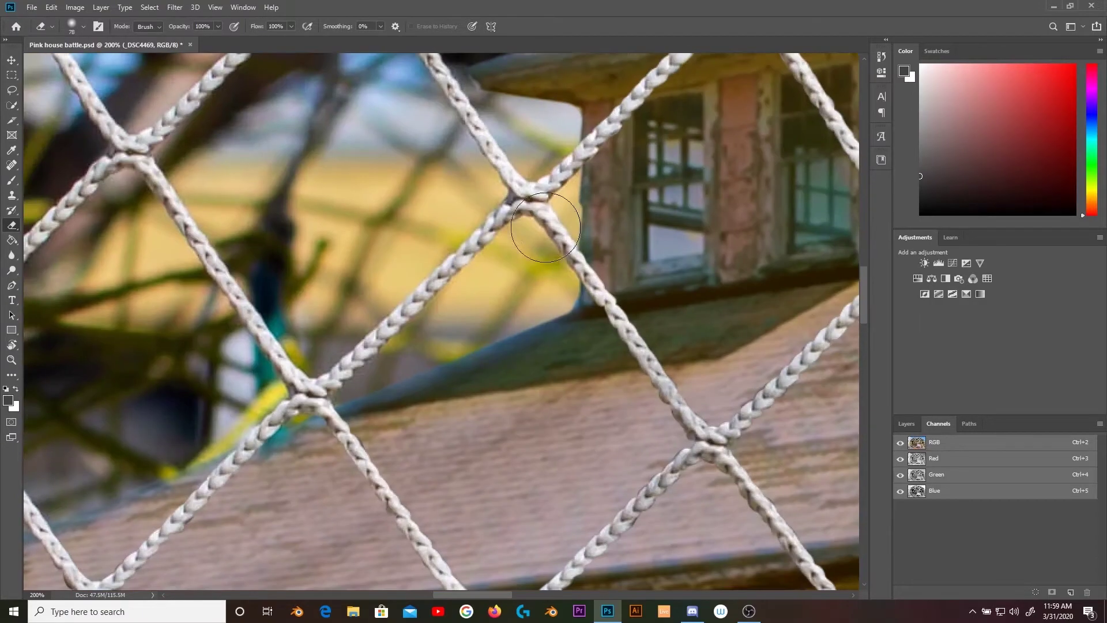
scroll(363, 392, "left", 5)
scroll(364, 392, "down", 4)
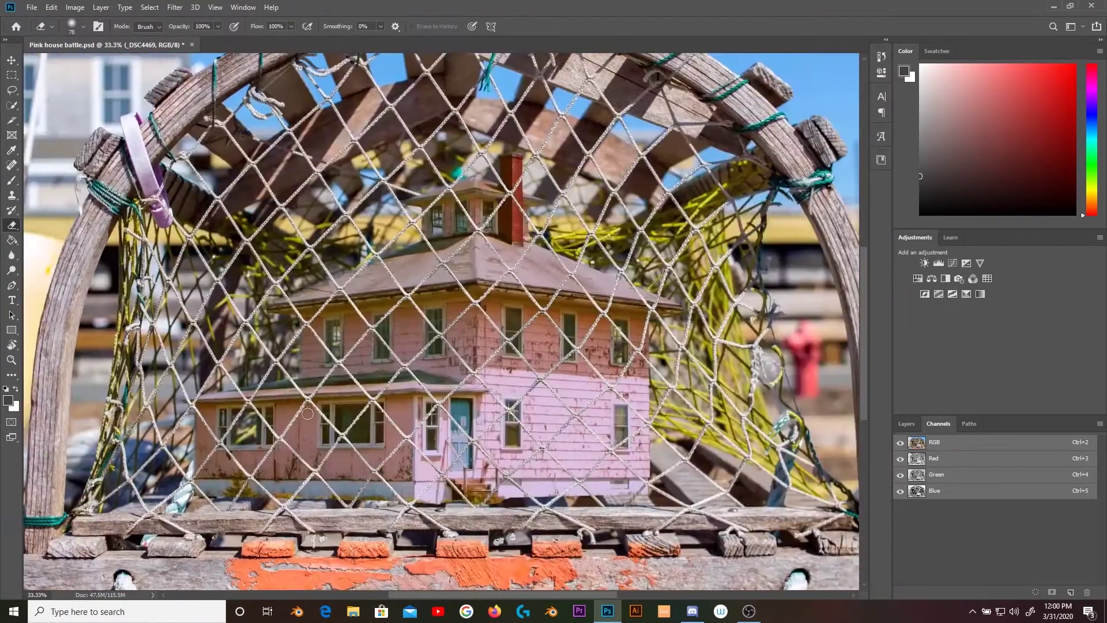
scroll(300, 431, "down", 1)
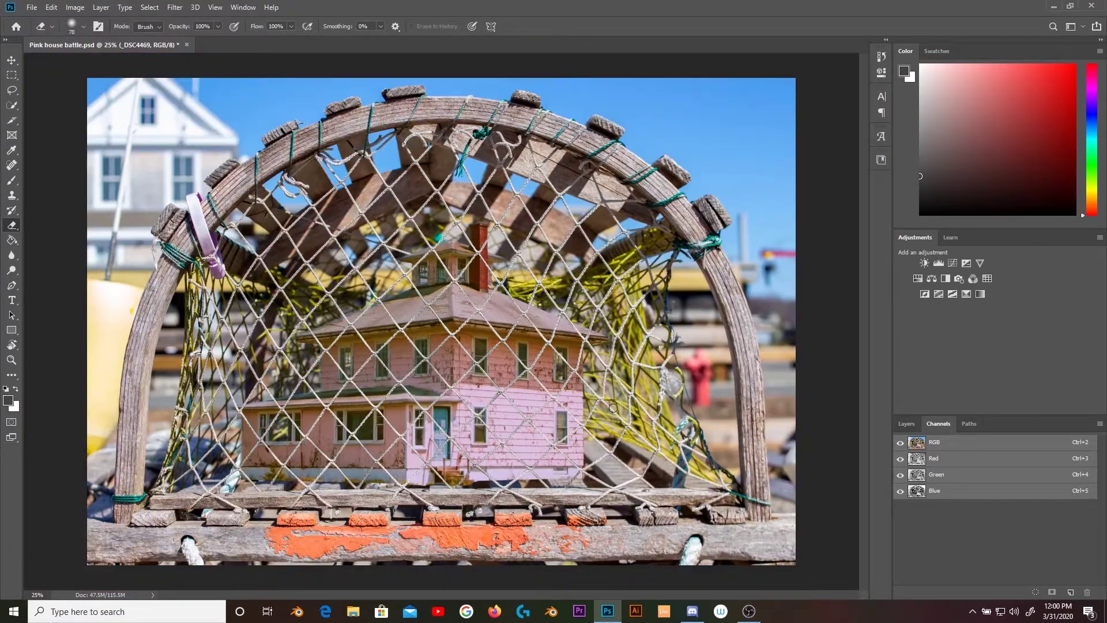
- Toggle the _DSC4469 layer's visibility to compare the composite with and without it
left_click(906, 423)
left_click(902, 512)
double_click(903, 513)
left_click(902, 512)
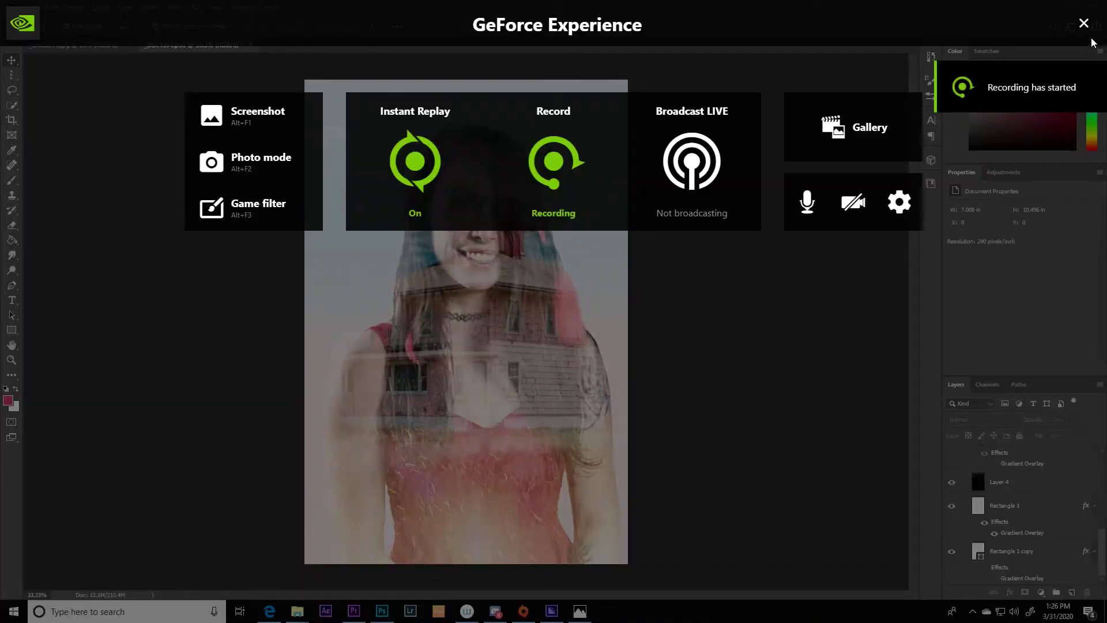
- Close the recording overlay, and compare the portrait composite with and without the Rectangle 1 copy layer
left_click(1084, 23)
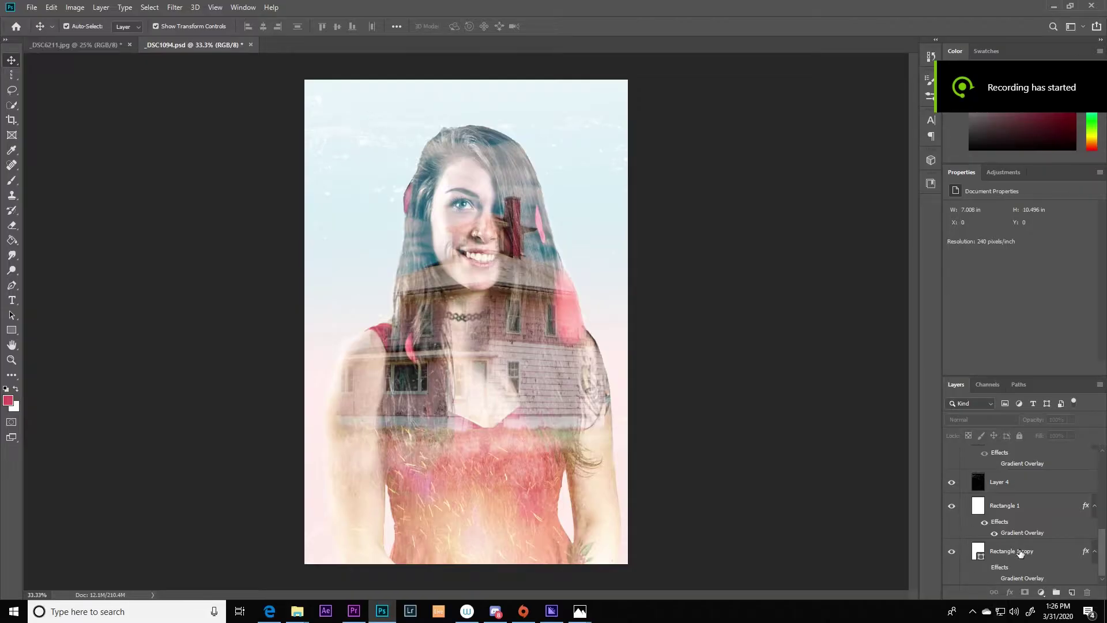
left_click(951, 554)
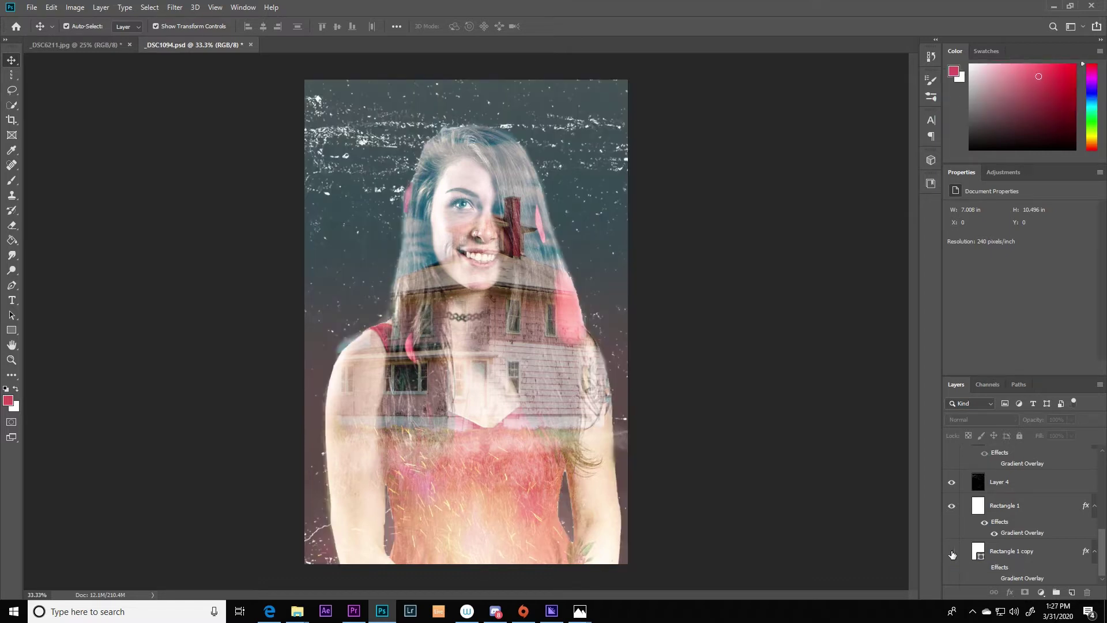
left_click(952, 553)
left_click(952, 553)
left_click(952, 554)
left_click(1016, 552)
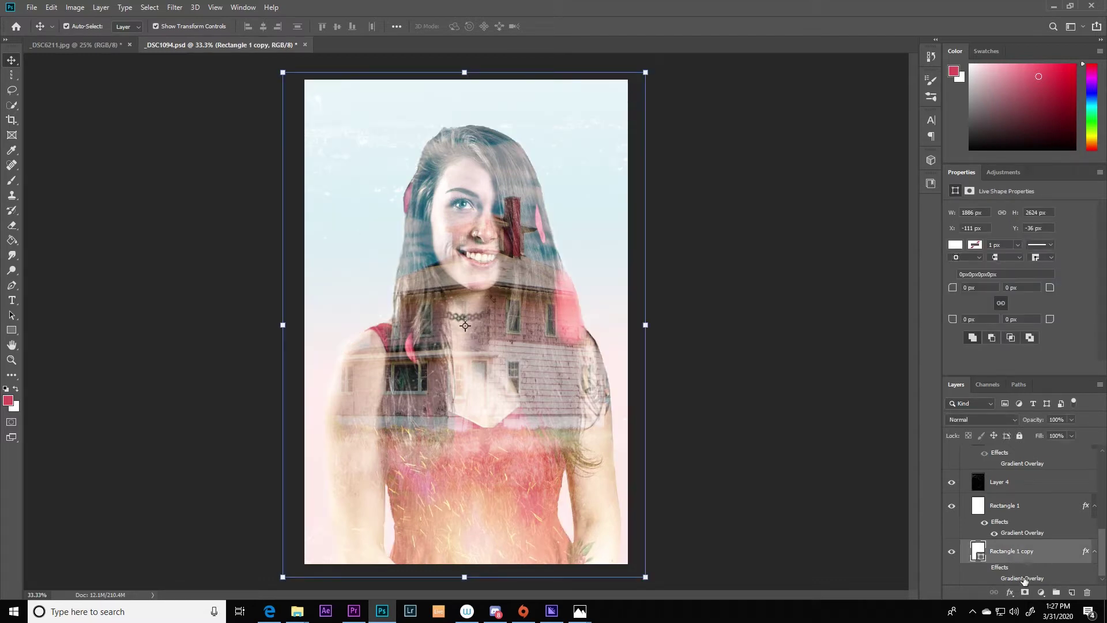
- Check the Rectangle 1 gradient layer by toggling its visibility, and set its opacity to 70%
left_click(982, 507)
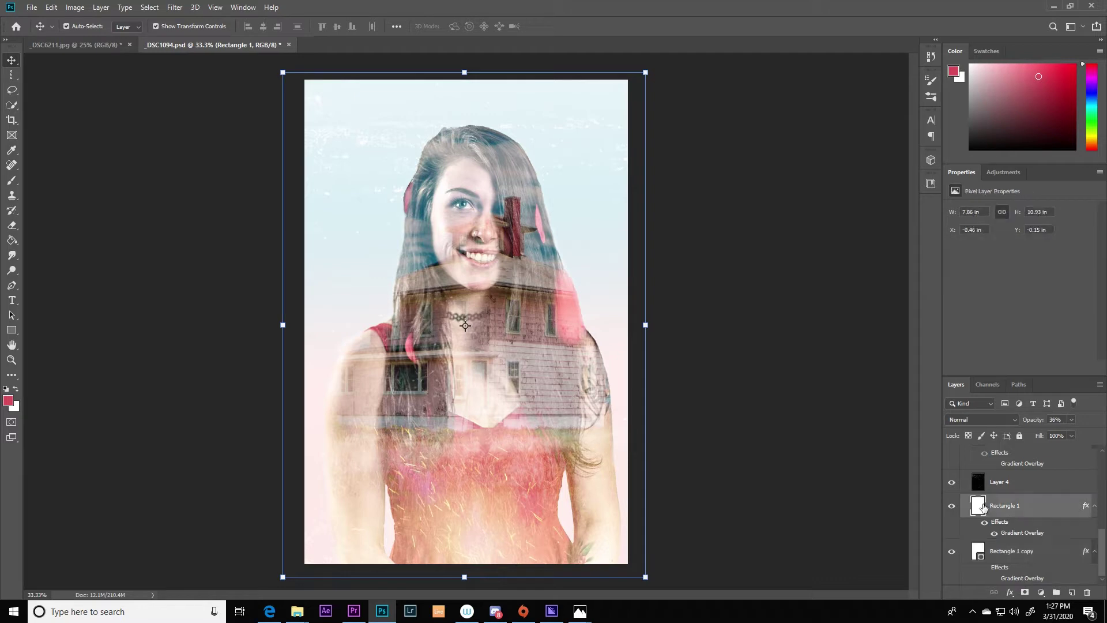
left_click(952, 507)
left_click(952, 506)
left_click(1072, 419)
left_click_drag(1064, 434, 1082, 436)
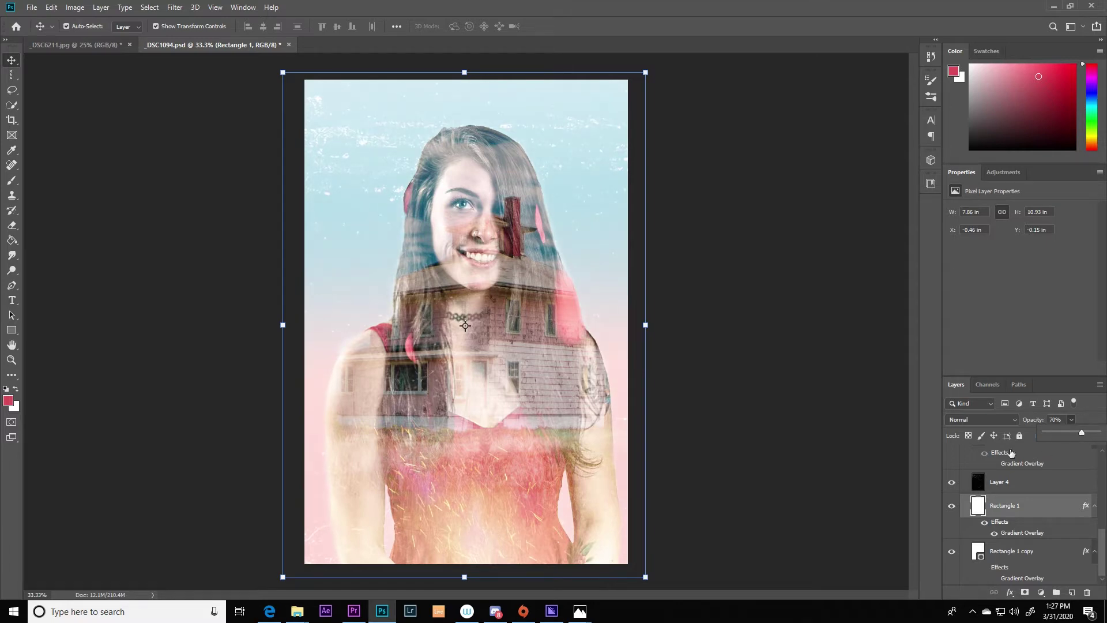
left_click(926, 459)
- Compare the composite with and without the Layer 4 speckle texture, and preview its blend modes, keeping Screen
scroll(1019, 521, "up", 1)
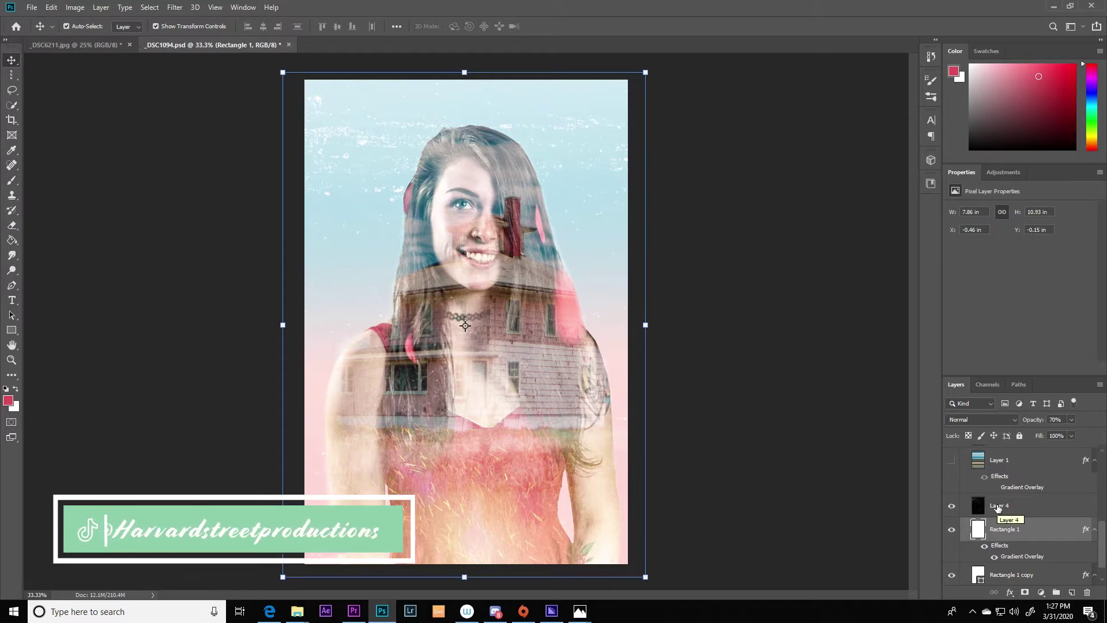
left_click(998, 507)
left_click(949, 507)
left_click(950, 506)
left_click(950, 507)
left_click(950, 506)
left_click(950, 507)
left_click(950, 506)
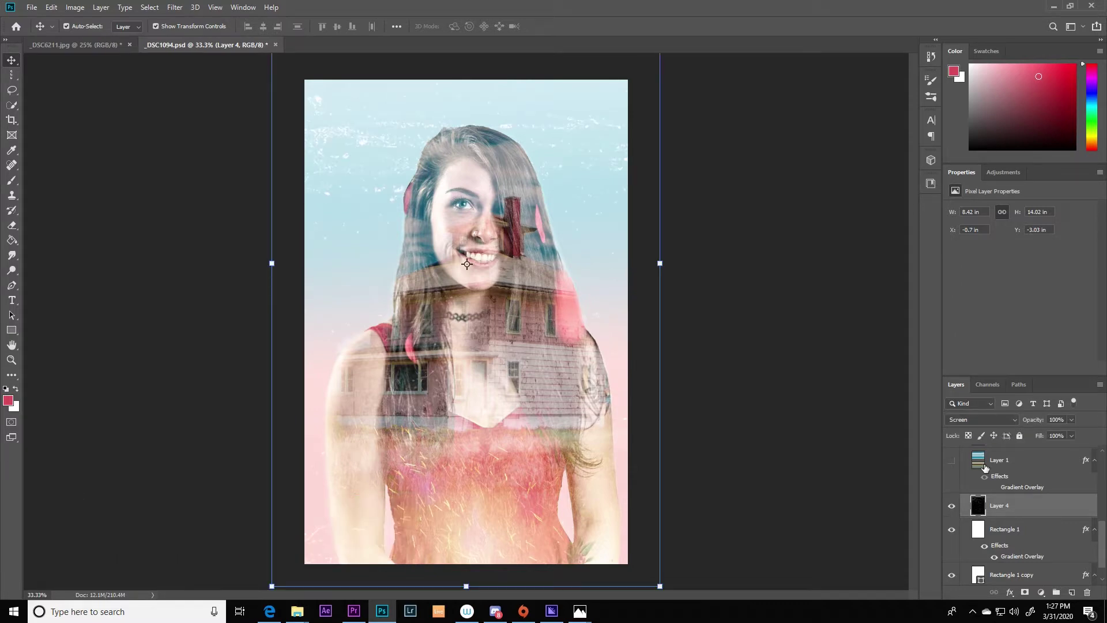
left_click(1015, 425)
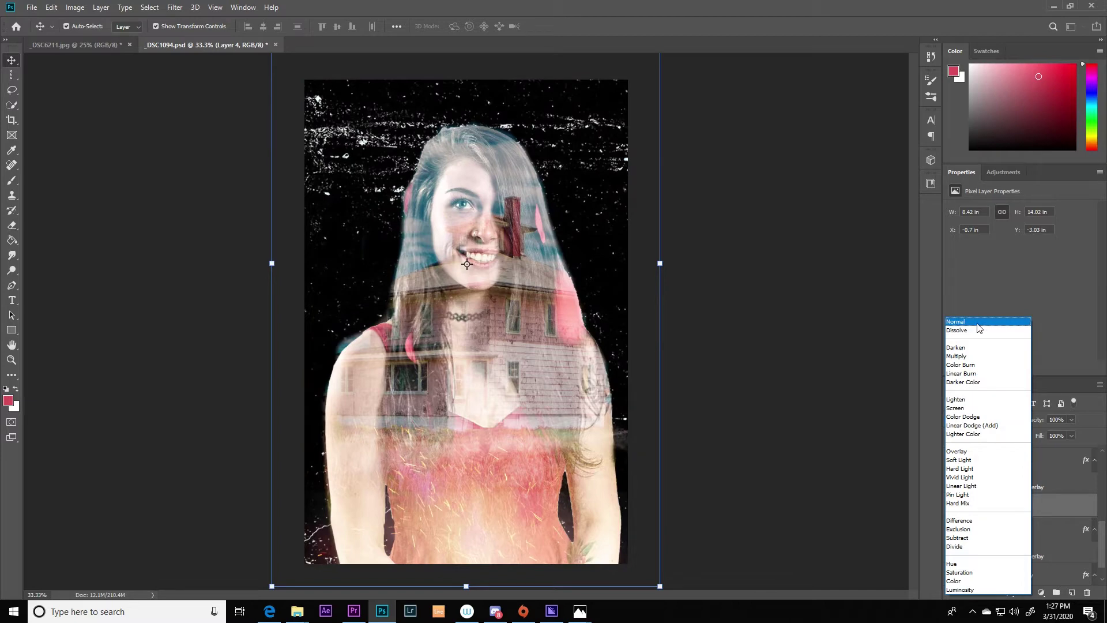
left_click(977, 408)
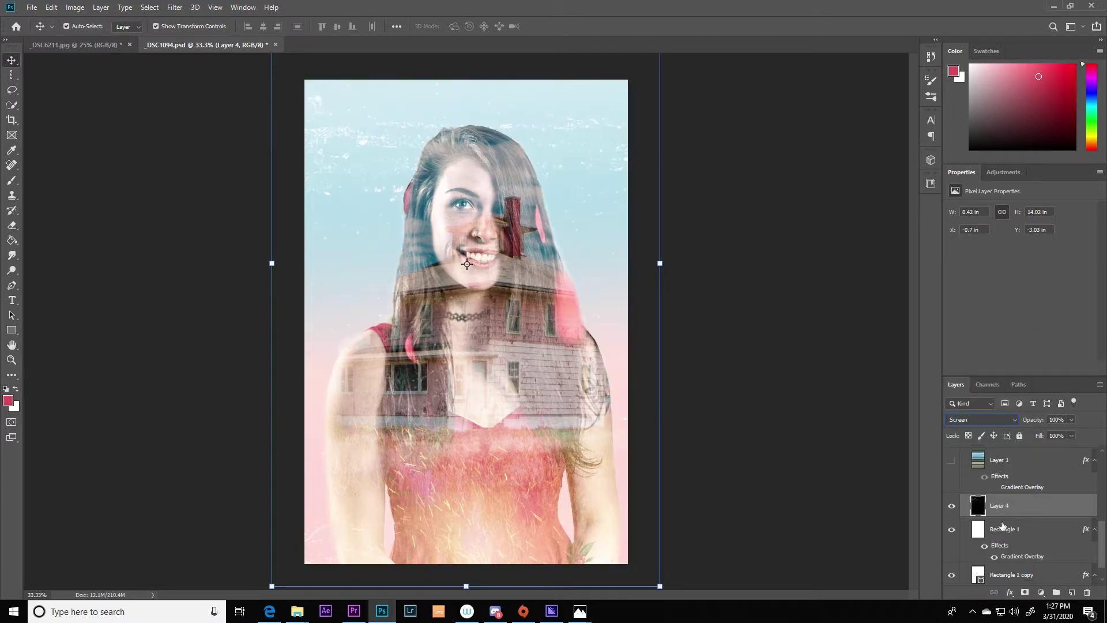
- Dismiss the disk space notification, and toggle the visibility of Layer 0, the woman's cutout, to examine its contribution
scroll(1002, 525, "up", 1)
scroll(1002, 525, "up", 1)
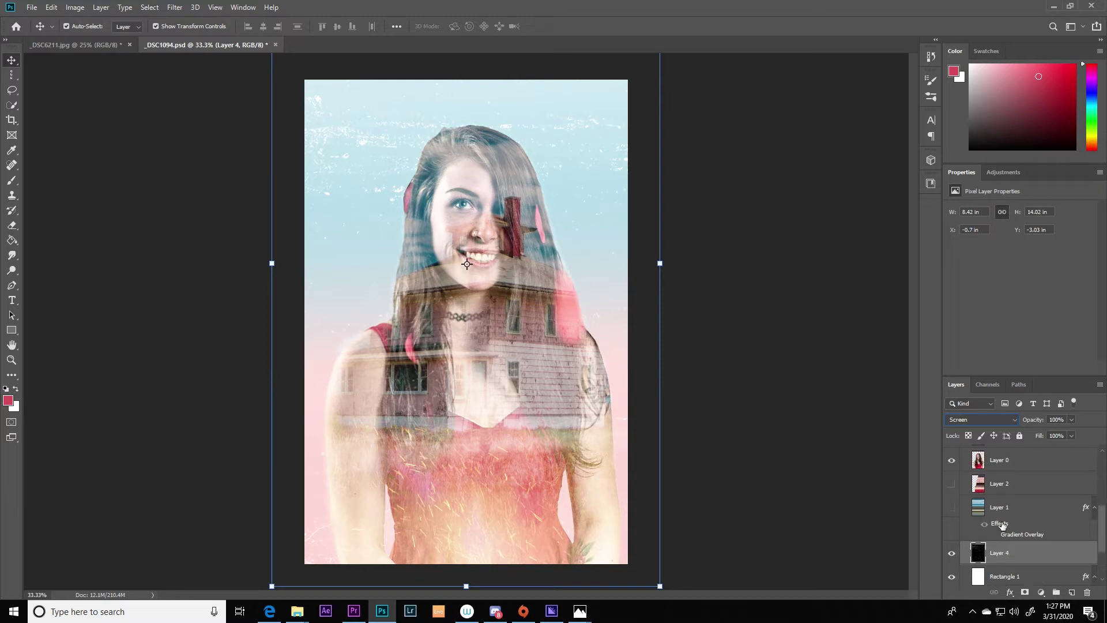
scroll(1002, 522, "up", 2)
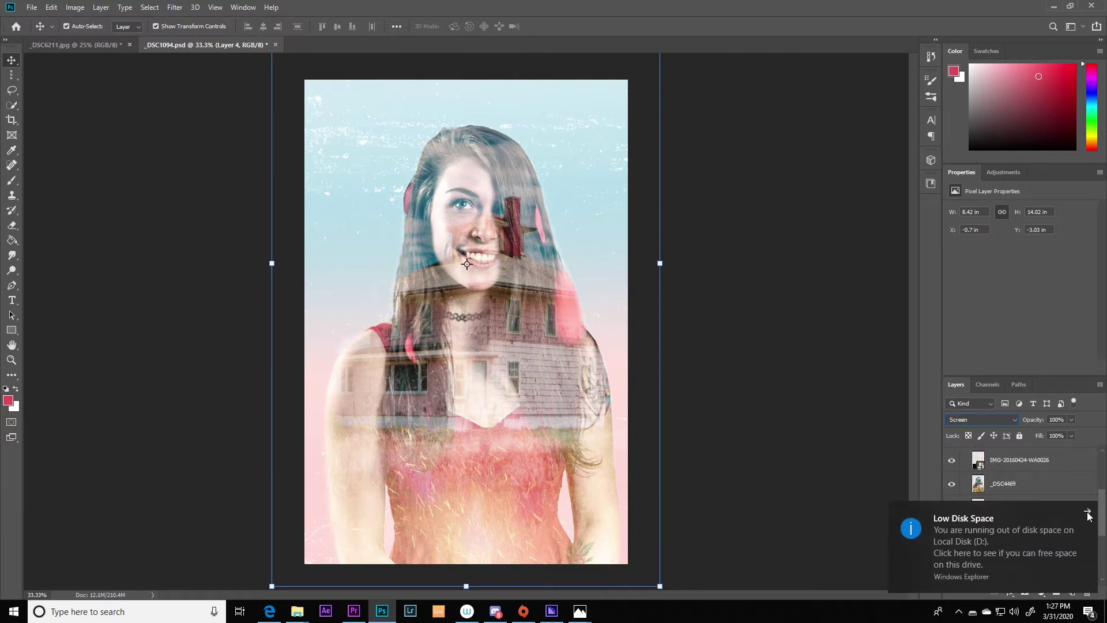
left_click(1088, 513)
left_click(994, 508)
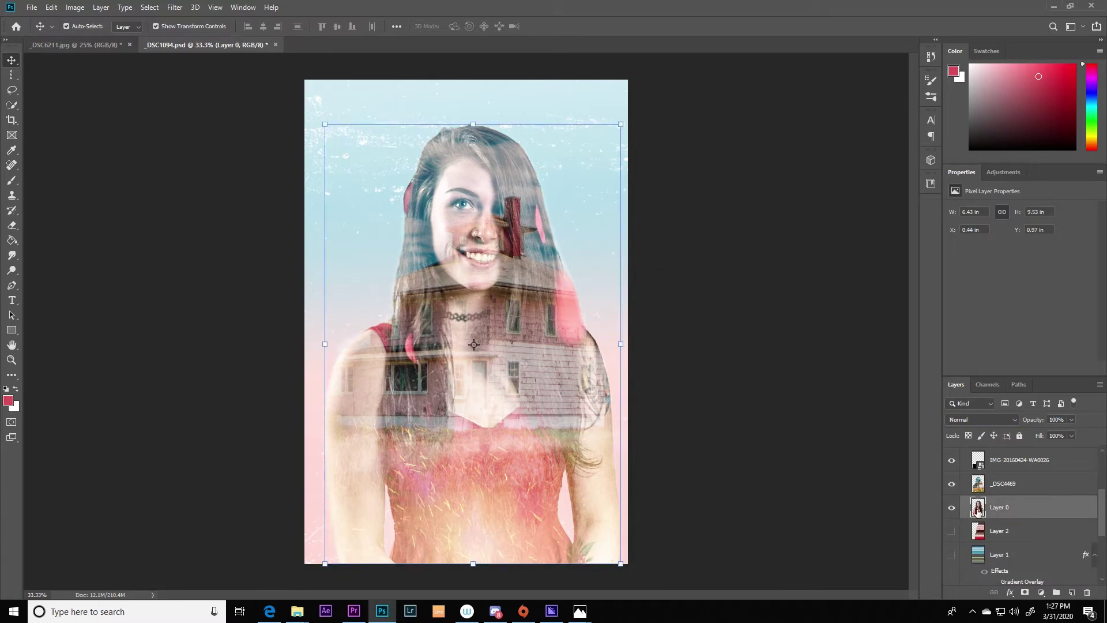
left_click(951, 508)
left_click(951, 508)
left_click(951, 508)
left_click(950, 509)
left_click(950, 509)
left_click(950, 509)
- Toggle the _DSC4469 house layer's visibility to examine the double exposure effect over the portrait
left_click(1003, 485)
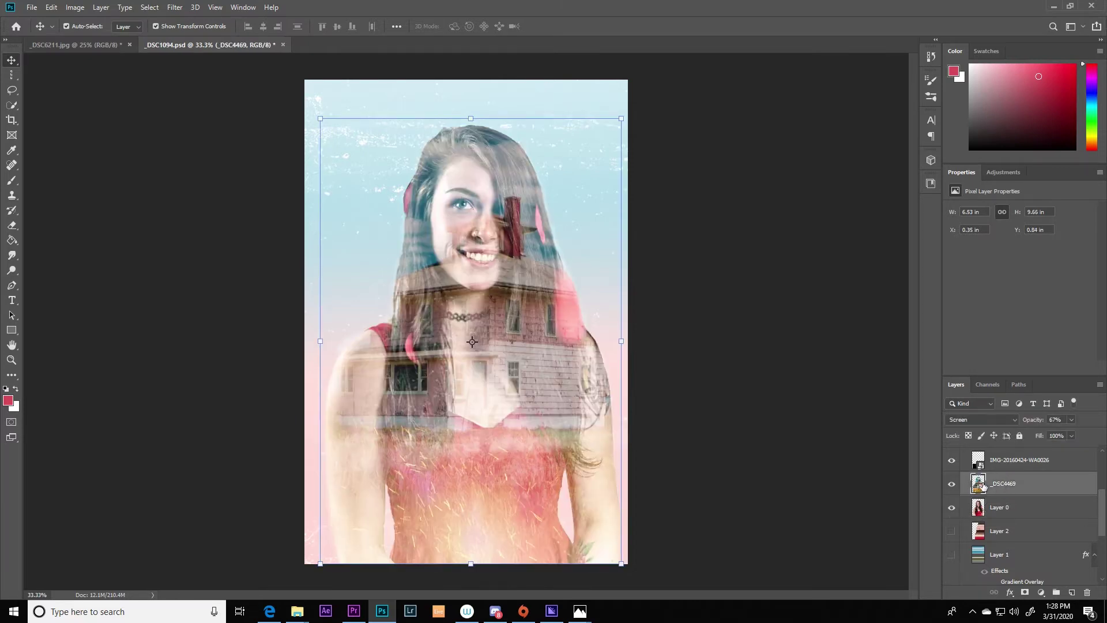
left_click(952, 485)
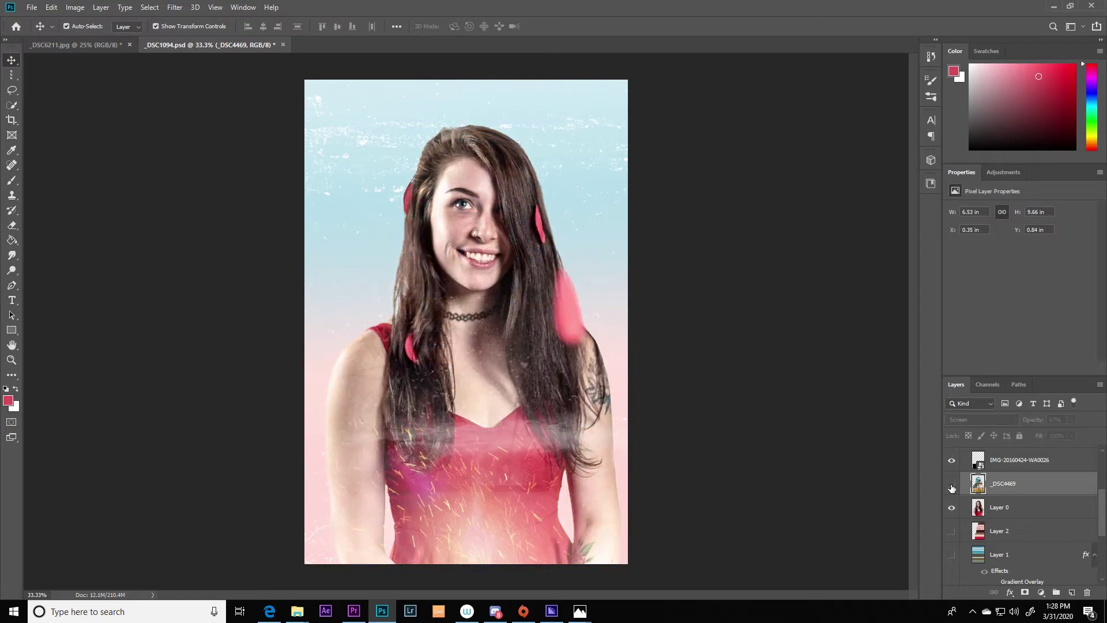
left_click(951, 486)
left_click(952, 486)
left_click(952, 486)
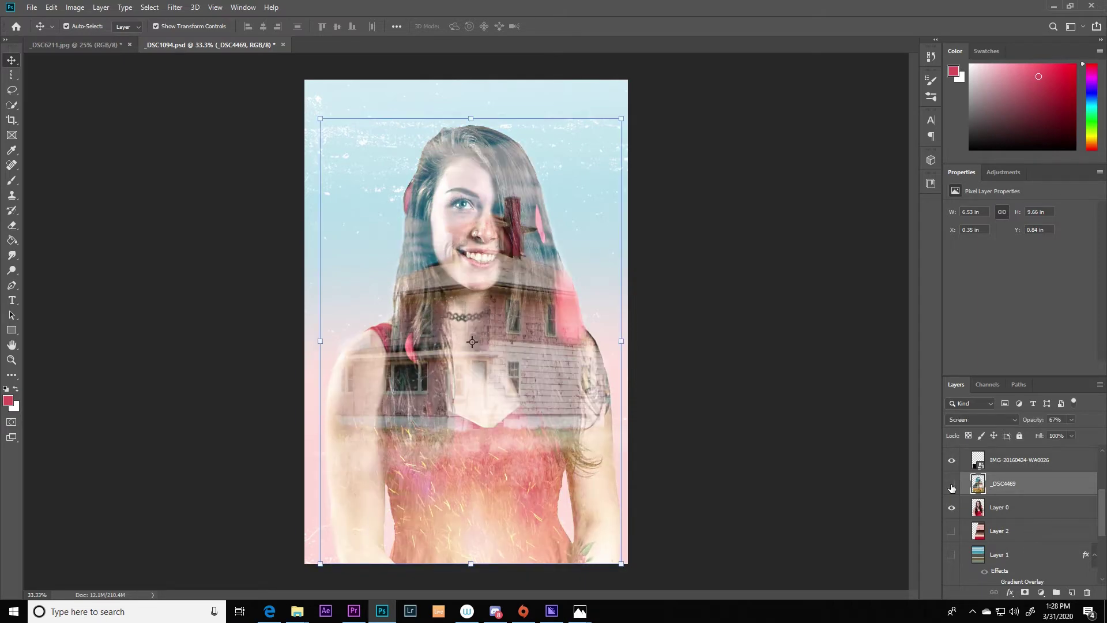
left_click(952, 486)
left_click(952, 486)
- Compare the sparks layer IMG-20160424-WA0026 on and off, and preview its blend modes, keeping Screen
scroll(1032, 497, "up", 1)
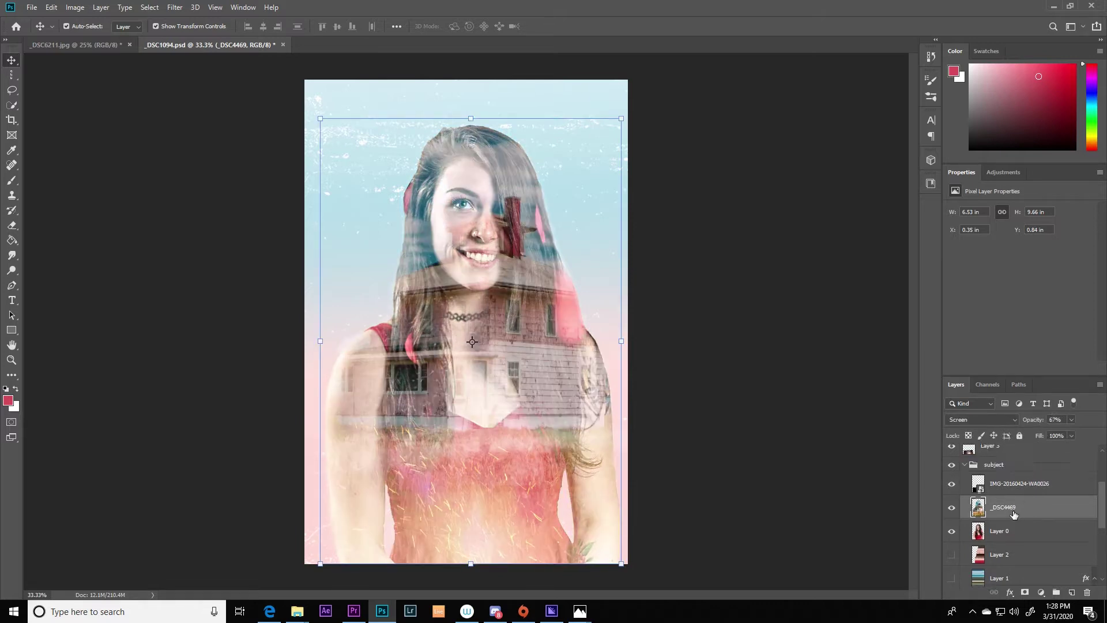
left_click(1004, 486)
left_click(952, 488)
left_click(952, 488)
left_click(1006, 420)
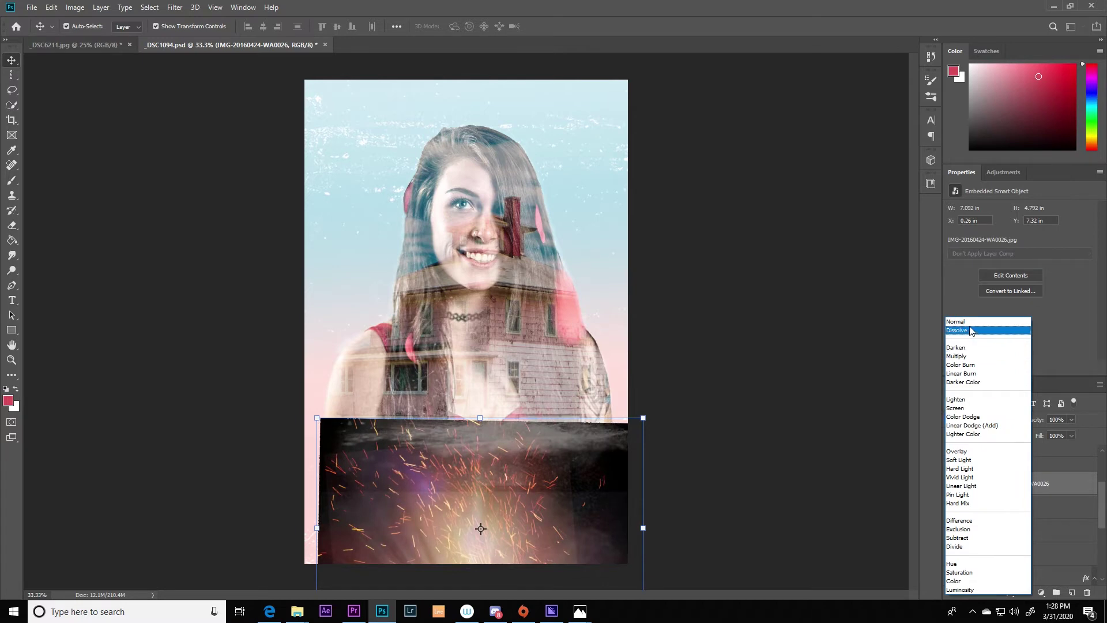
key("Up")
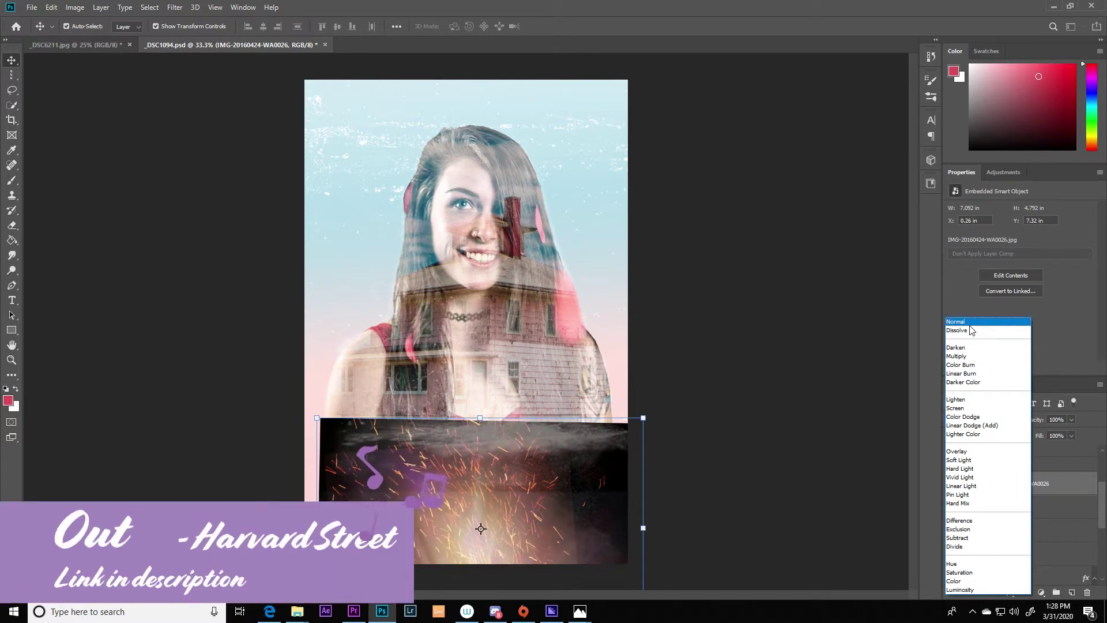
left_click(971, 407)
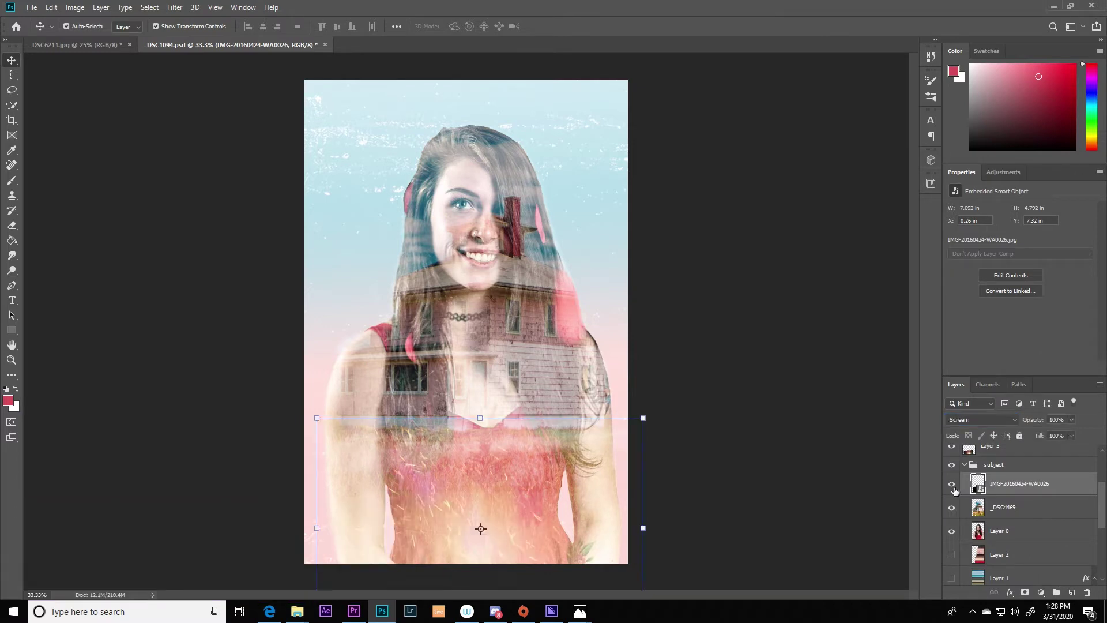
- Collapse the subject layer group
scroll(993, 489, "up", 1)
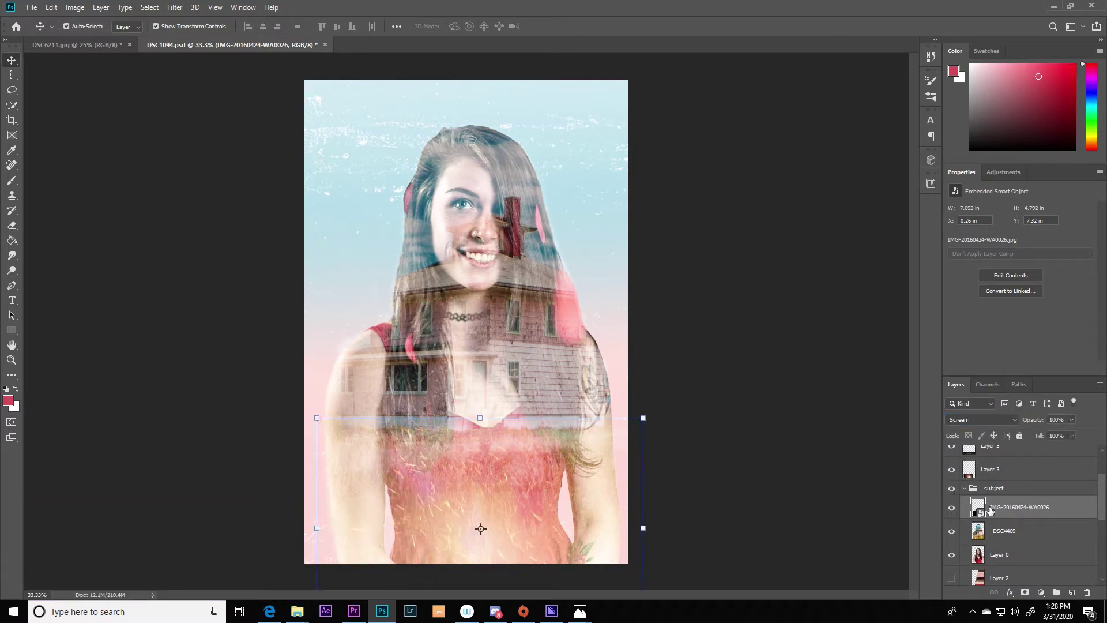
left_click(962, 489)
left_click(965, 489)
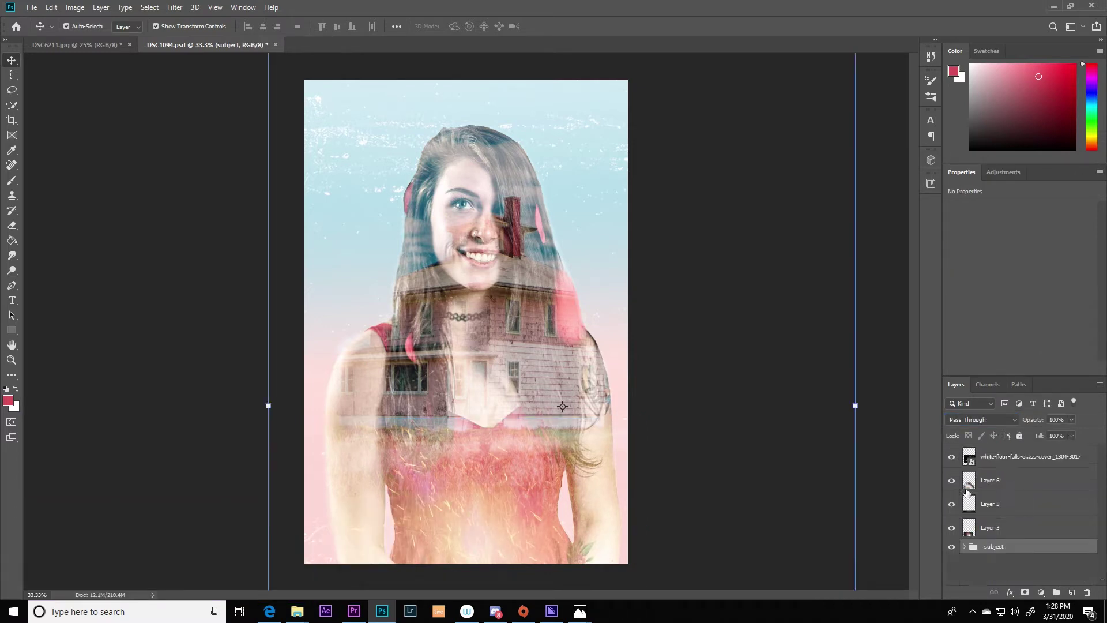
- Toggle Layer 3's visibility to examine its effect on the lower part of the portrait
left_click(993, 530)
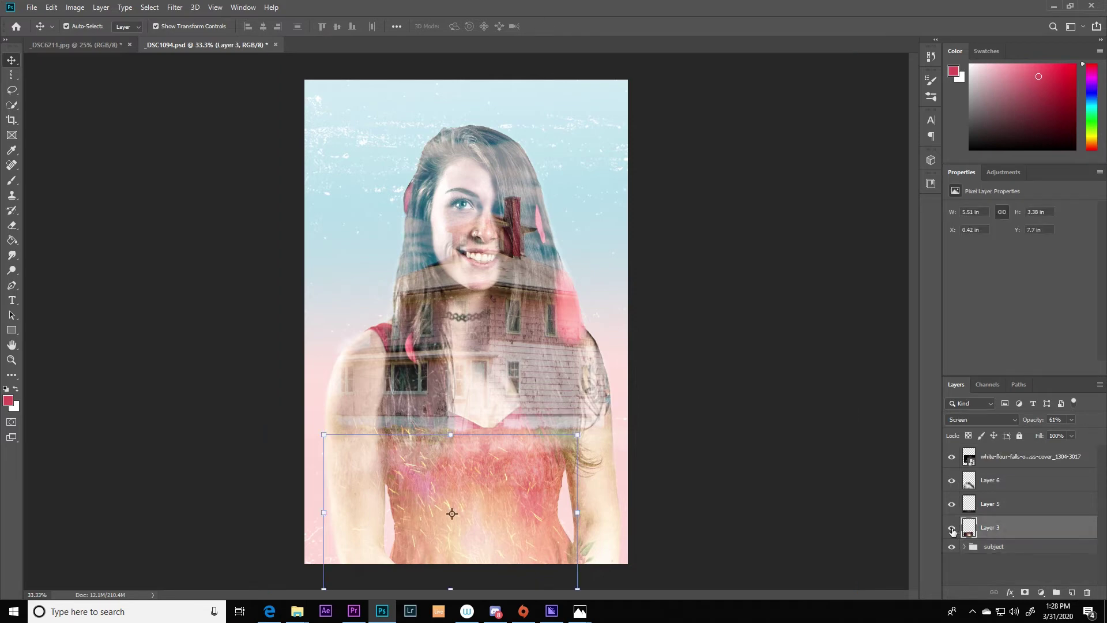
left_click(952, 530)
left_click(951, 531)
left_click(952, 530)
left_click(952, 531)
- Toggle Layer 5's visibility to examine its effect along the lower edge of the portrait
left_click(991, 502)
left_click(951, 505)
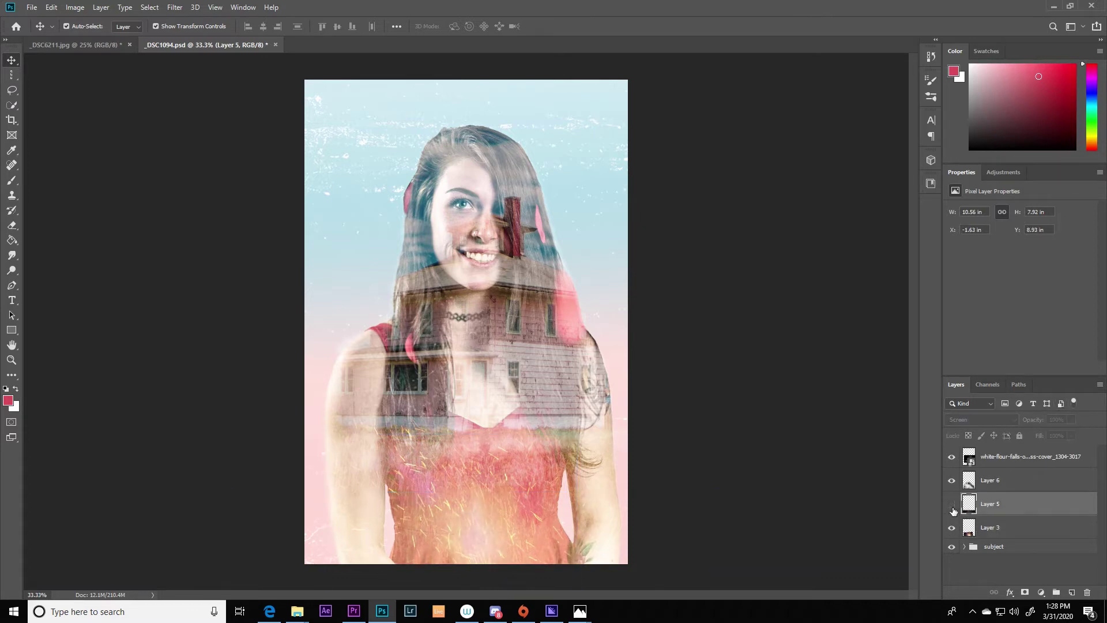
left_click(952, 505)
left_click(952, 505)
left_click(952, 505)
left_click(952, 505)
left_click(952, 505)
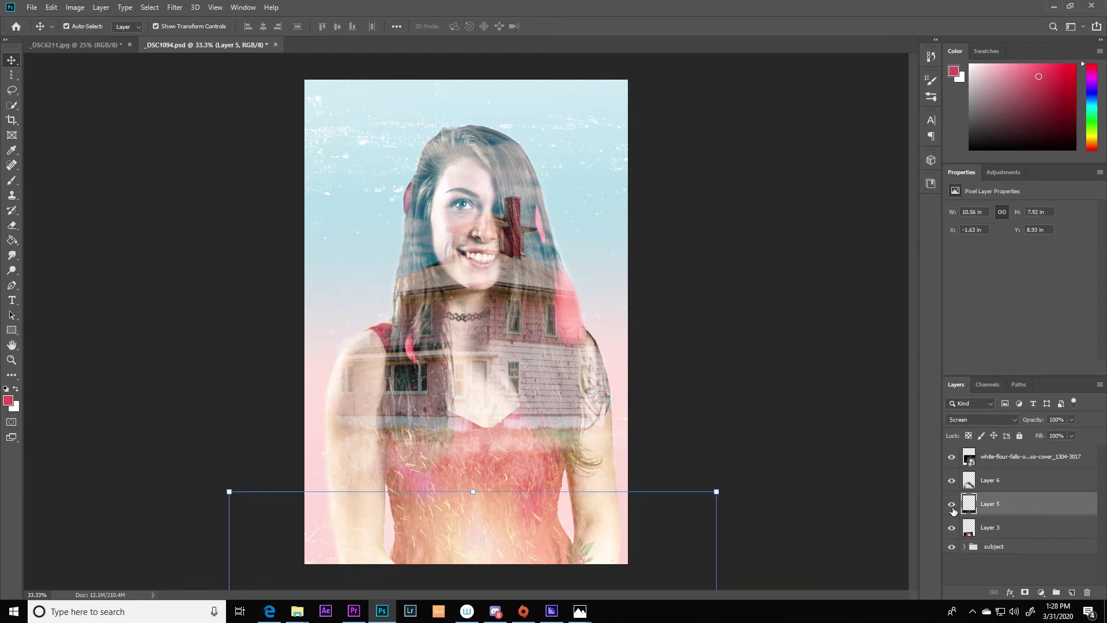
- Toggle Layer 6's visibility to examine its faint Screen-mode effect across the portrait
left_click(995, 487)
left_click(952, 482)
left_click(952, 482)
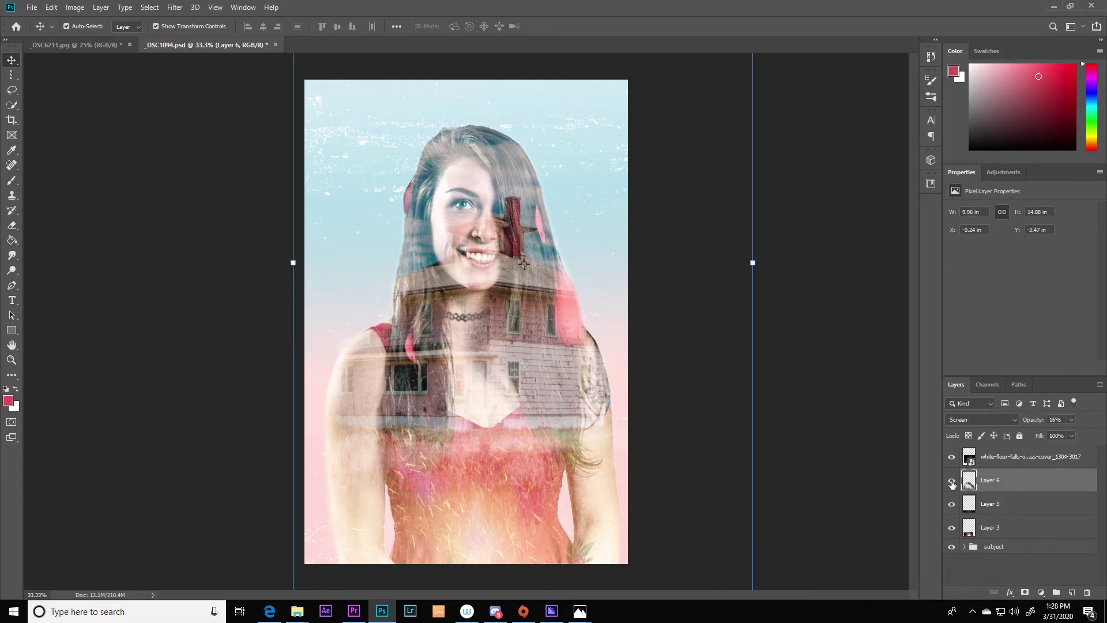
left_click(952, 482)
left_click(952, 482)
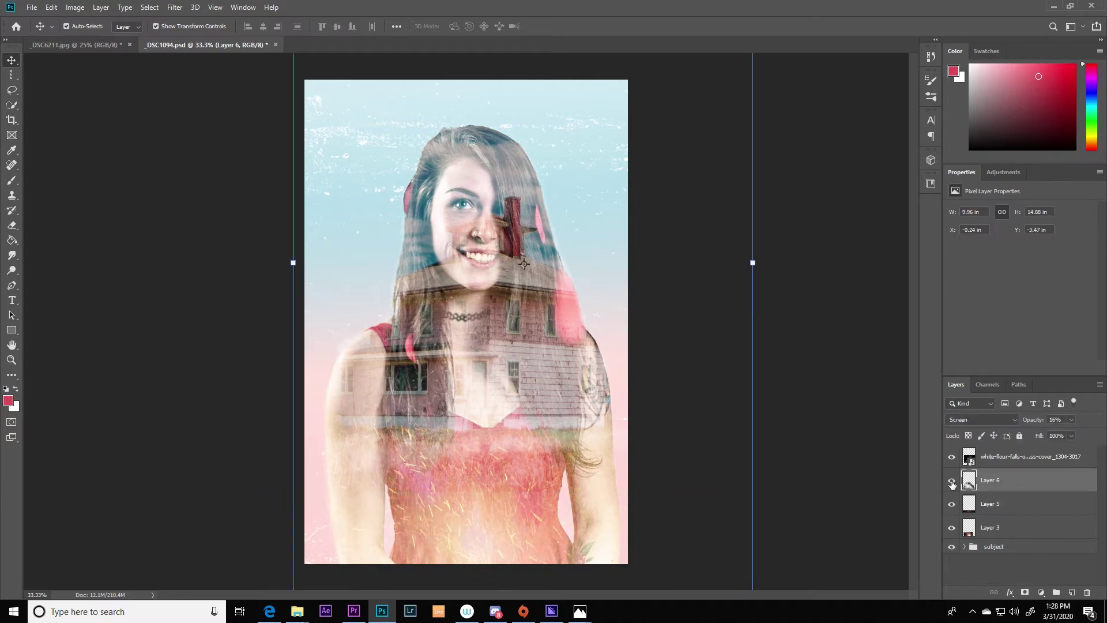
left_click(951, 482)
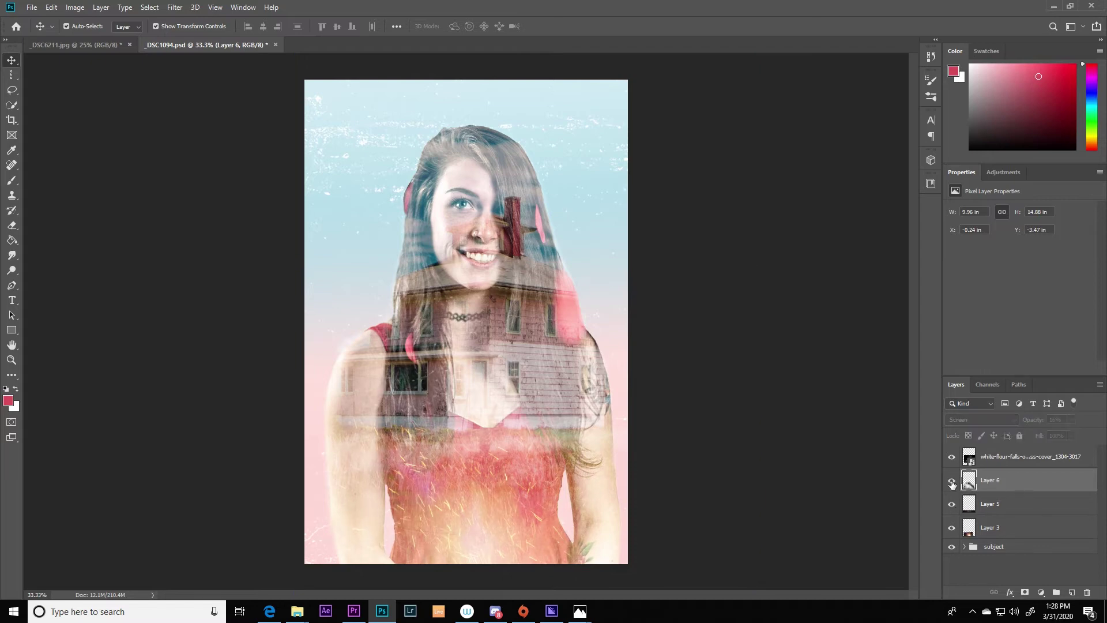
left_click(952, 482)
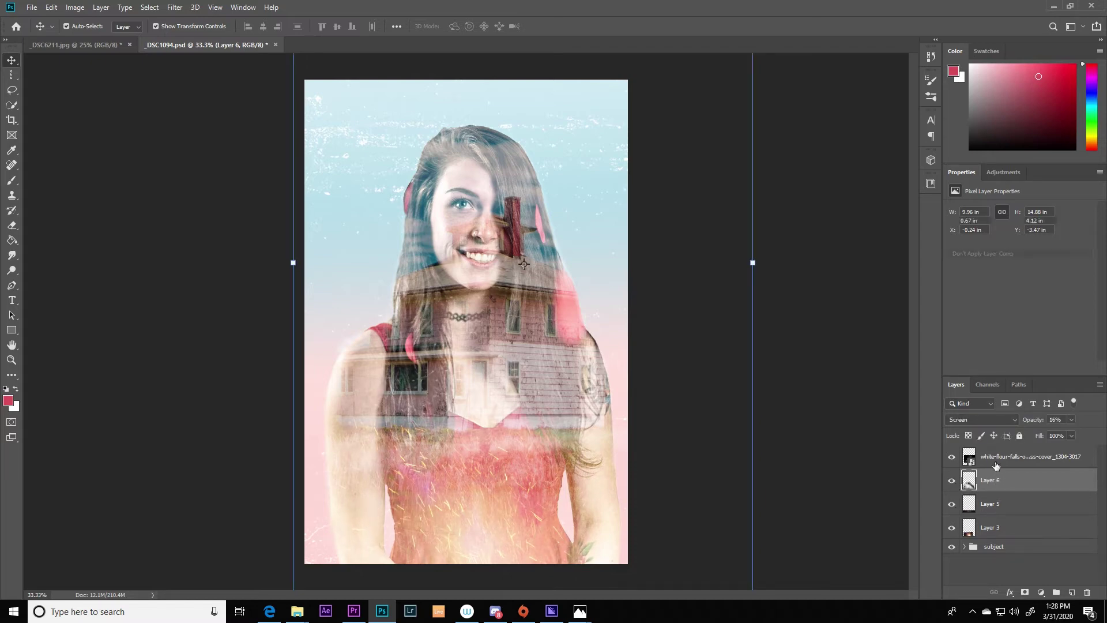
- Toggle the white-flour-falls-on-black-glass-cover layer's visibility to compare the portrait with and without it
left_click(996, 465)
left_click(950, 458)
left_click(950, 458)
left_click(950, 459)
left_click(951, 459)
left_click(951, 458)
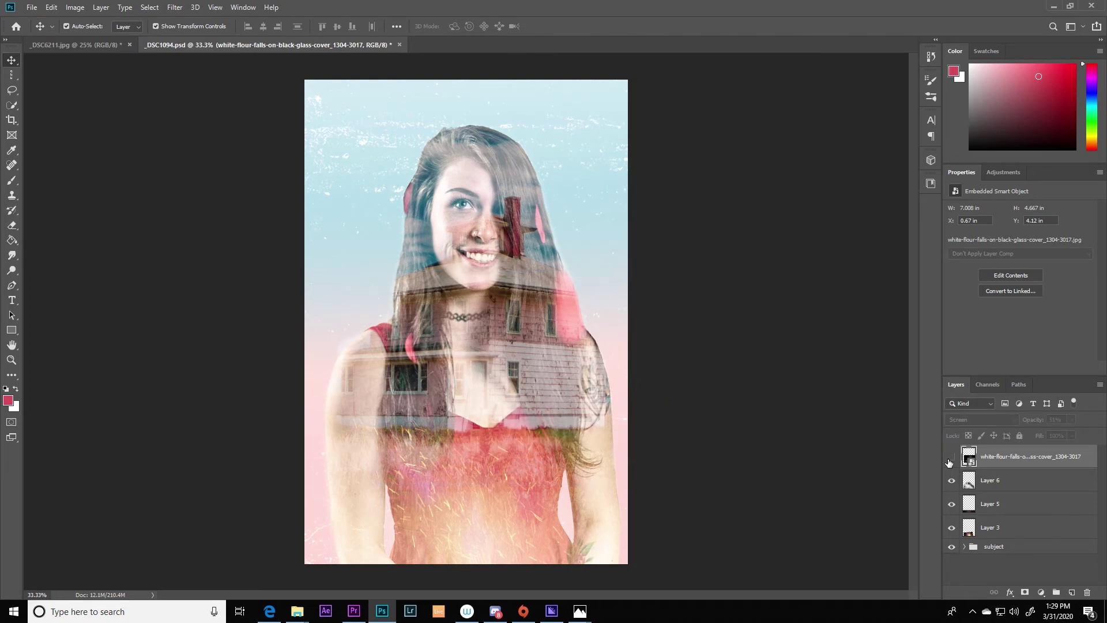
left_click(950, 459)
left_click(950, 459)
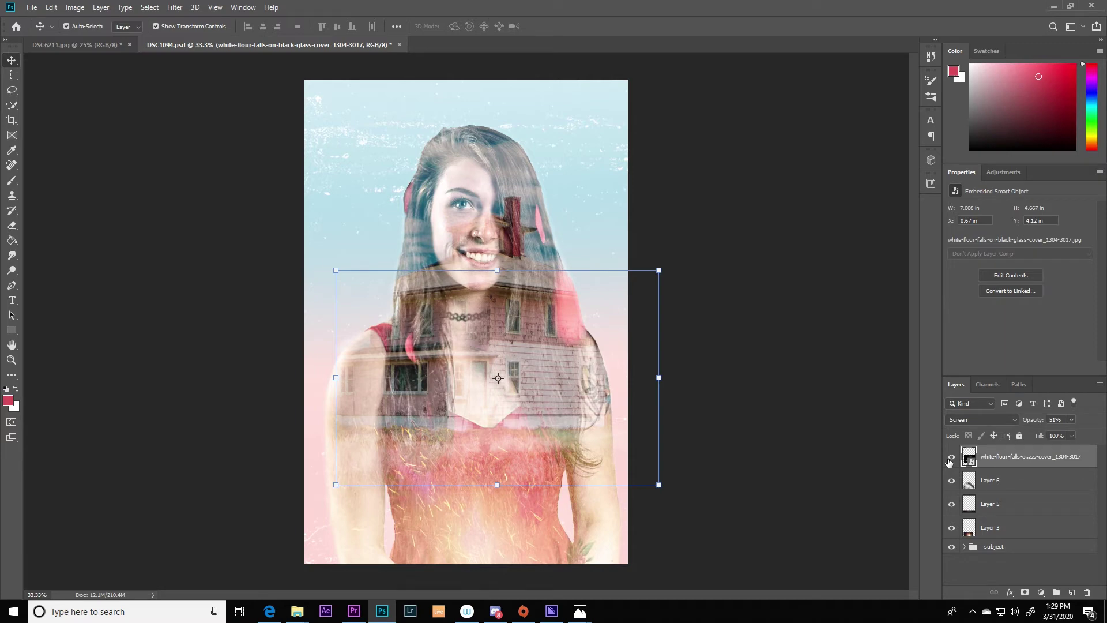
left_click(950, 459)
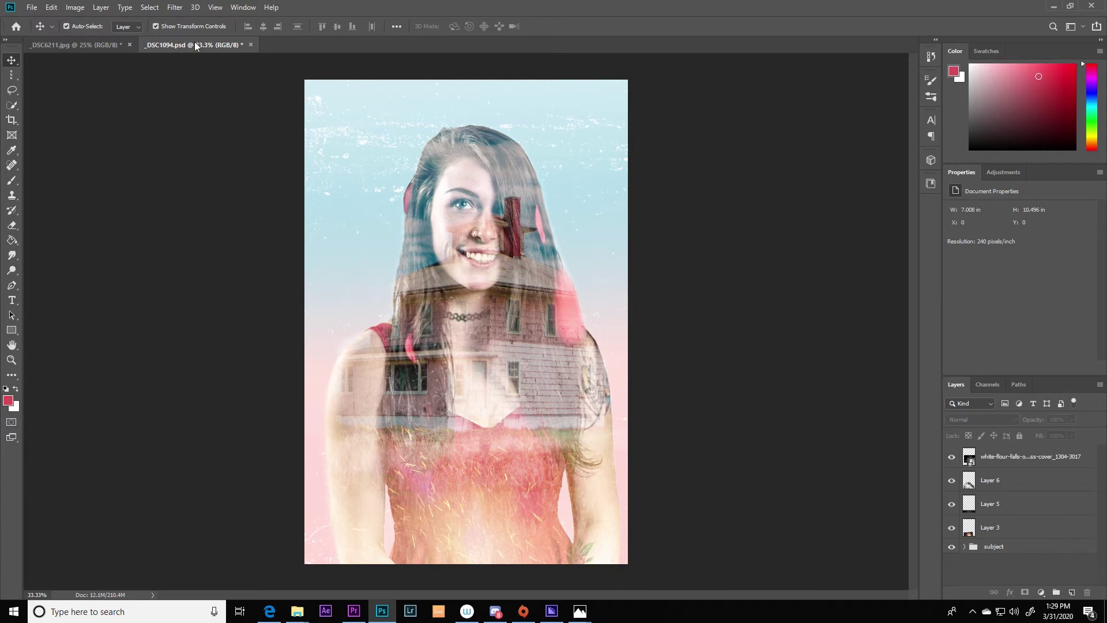
- Access the export options for the double-exposure portrait document
left_click(31, 8)
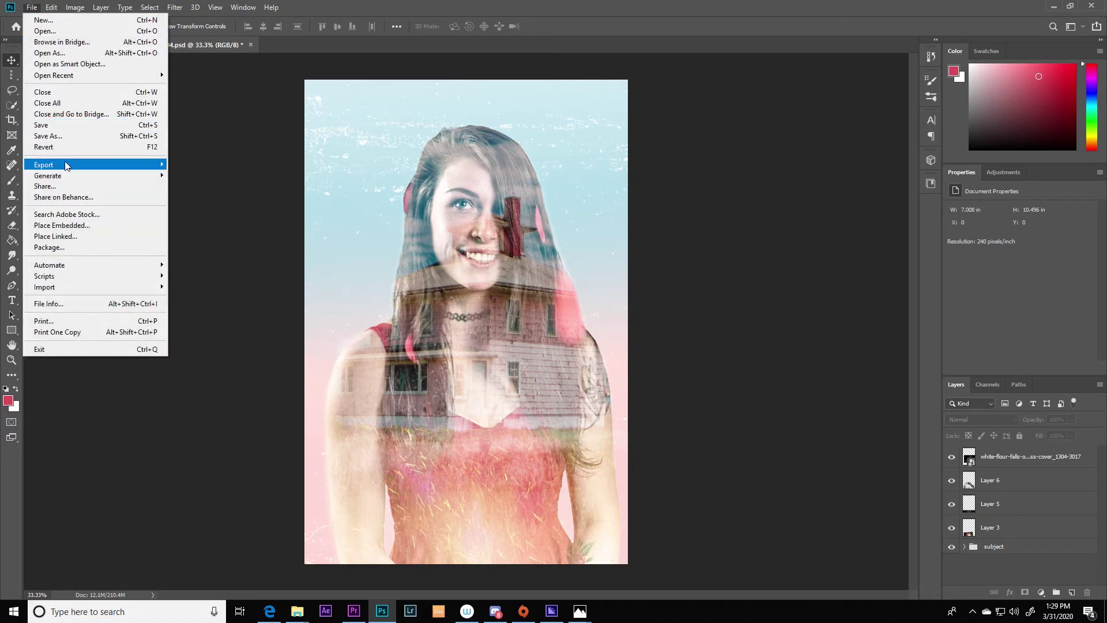